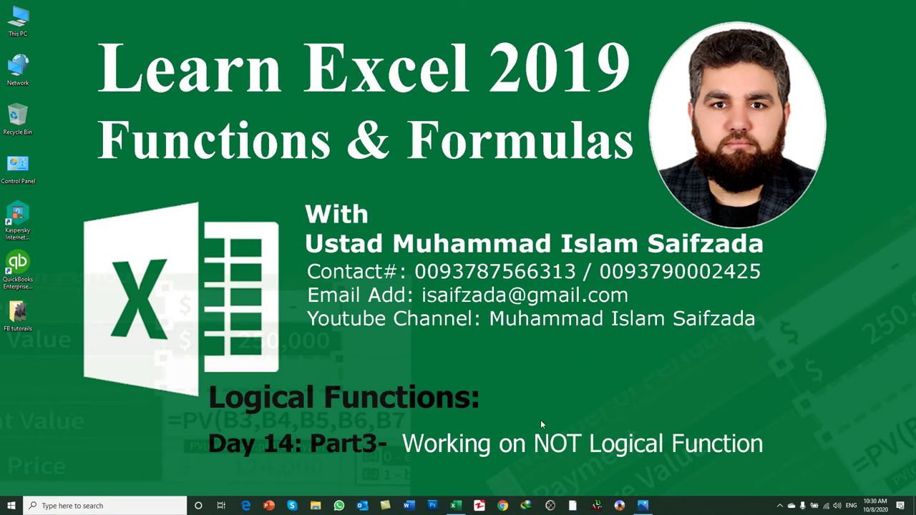
View the NOT-FORMULA-EXCEL.png reference in Photos, then return to the logical-functions workbook.
{"action": "left_click", "coordinate": [642, 505]}
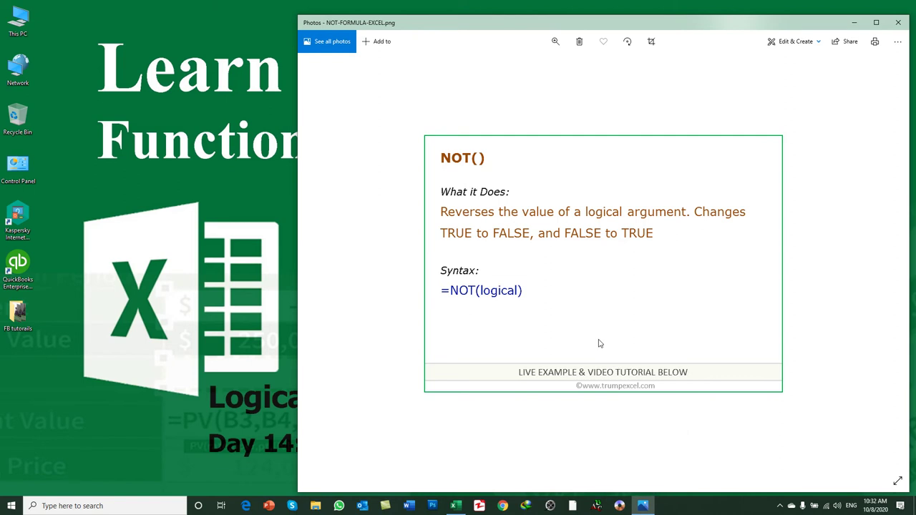
{"action": "left_click", "coordinate": [643, 505]}
{"action": "left_click", "coordinate": [457, 506]}
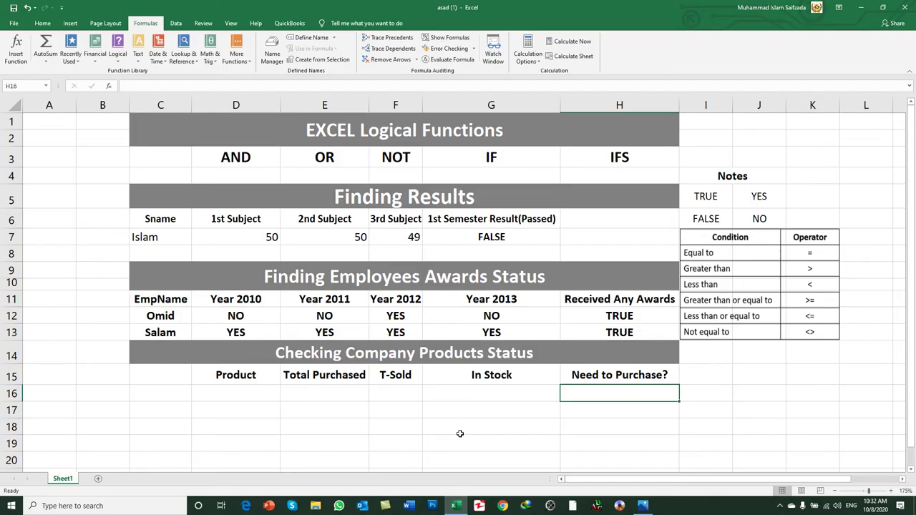
Enter the examples 2=2 in J16 and 10-10=0 in J17.
{"action": "left_click", "coordinate": [752, 393]}
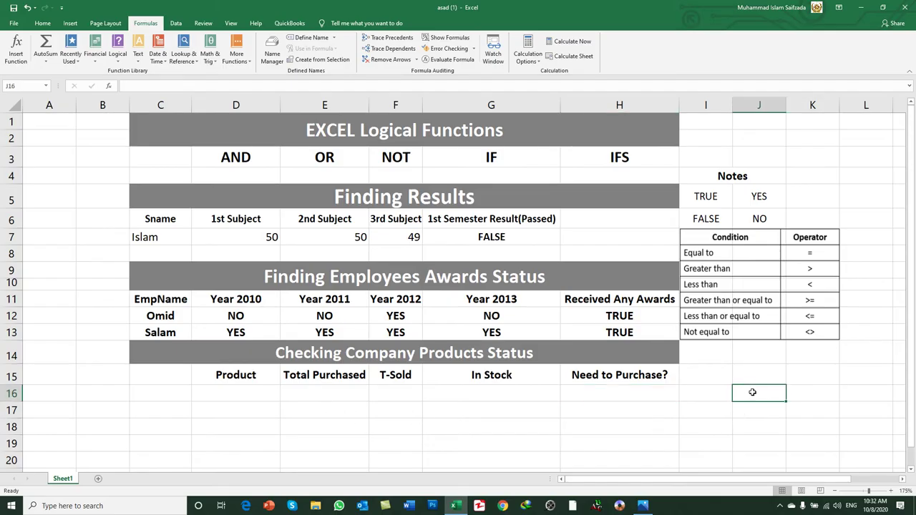
{"action": "type", "text": "2=2"}
{"action": "key", "text": "Return"}
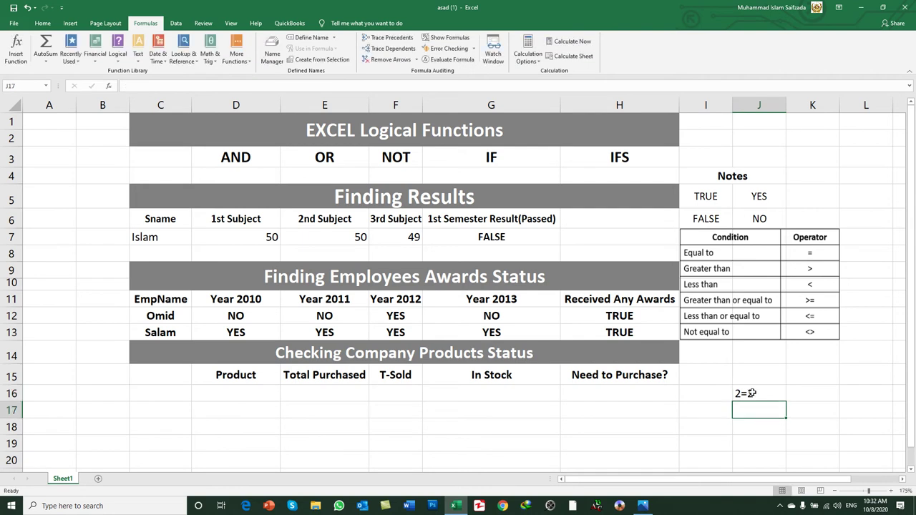
{"action": "type", "text": "10-10=0"}
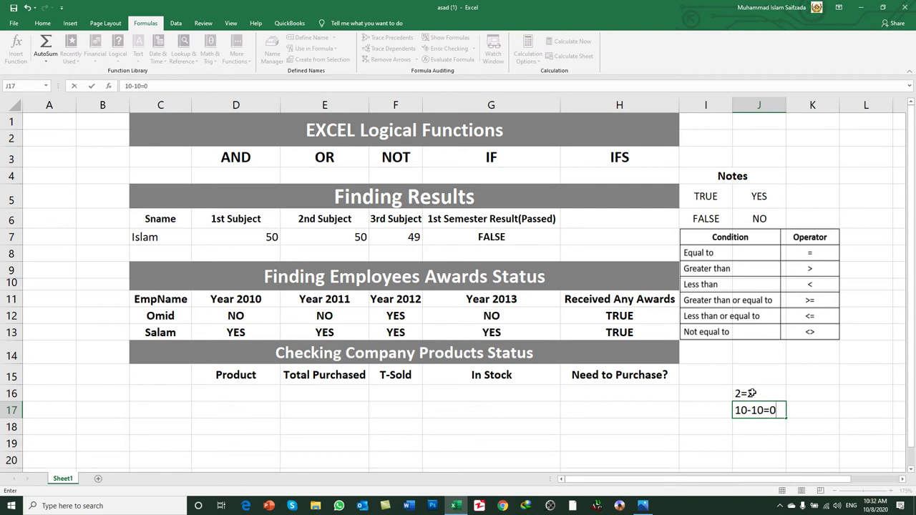
{"action": "key", "text": "Return"}
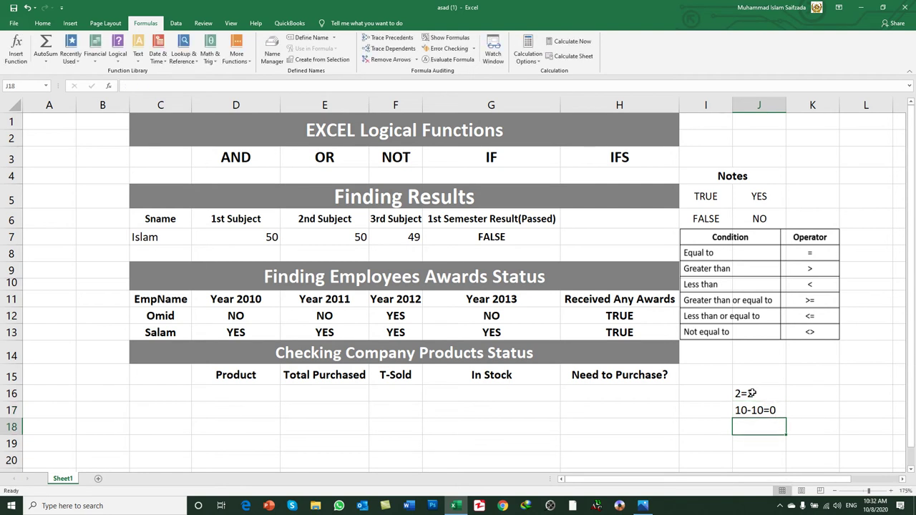
Enter =NOT(2=2) in J18, returning FALSE, and review its 2=2 argument.
{"action": "type", "text": "=not"}
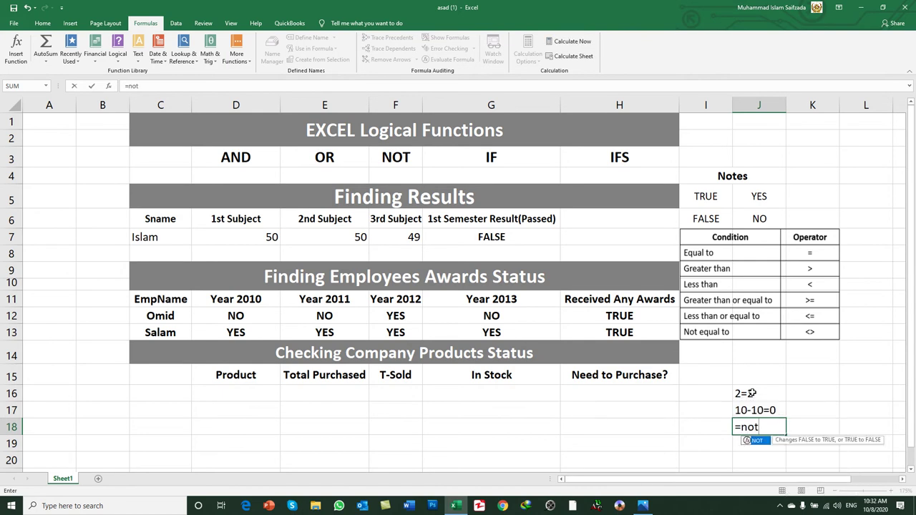
{"action": "type", "text": "("}
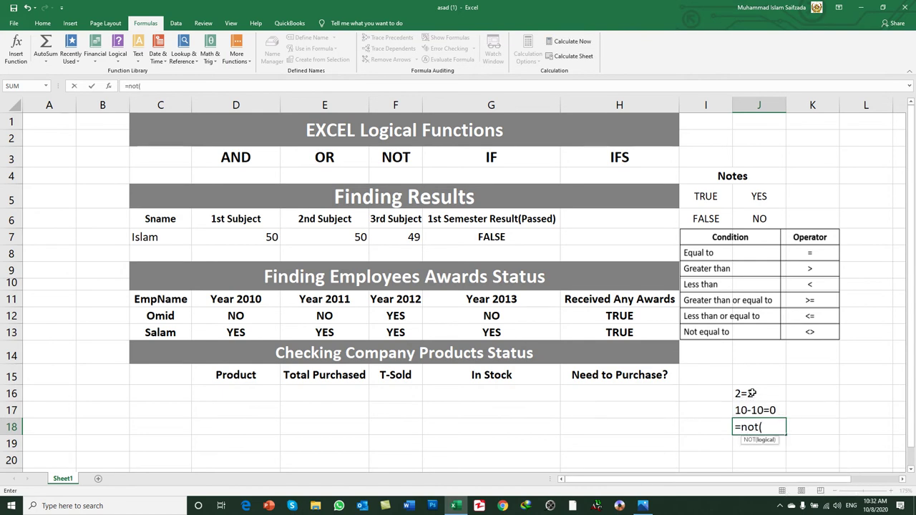
{"action": "type", "text": "2=2)"}
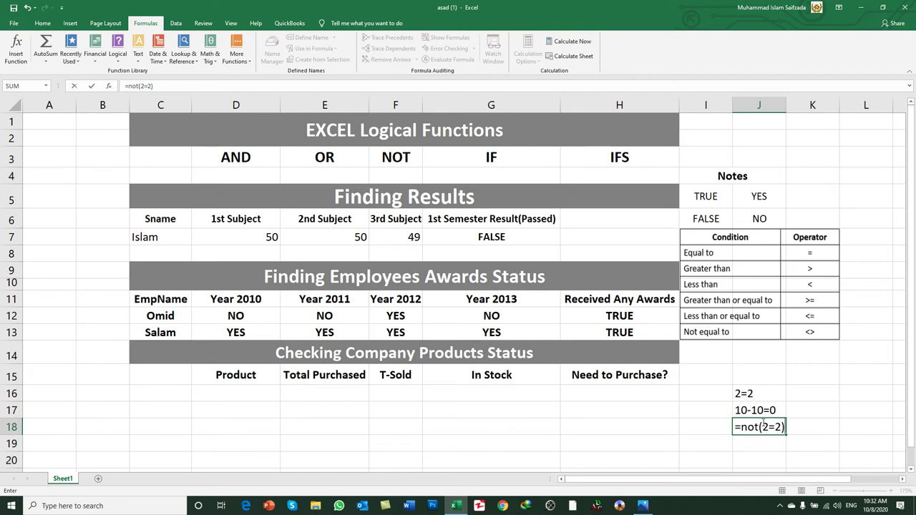
{"action": "left_click_drag", "start_coordinate": [763, 427], "coordinate": [782, 427]}
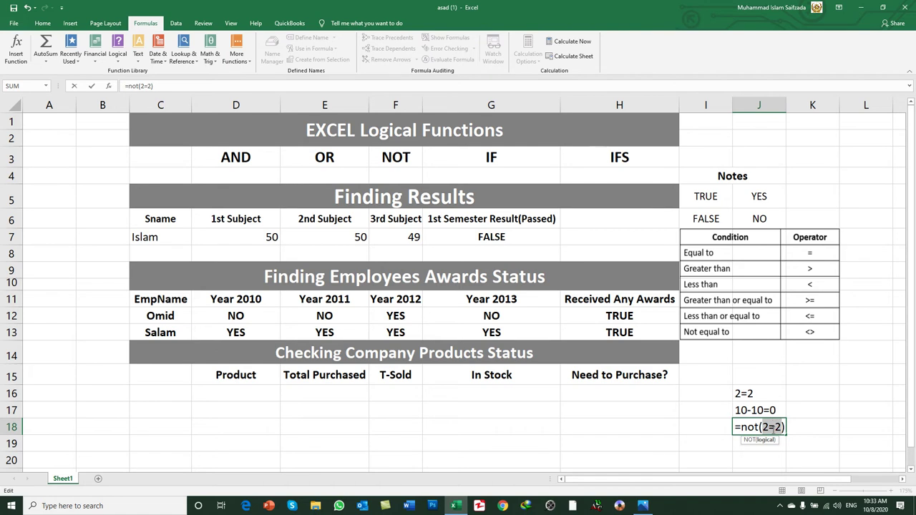
{"action": "key", "text": "Return"}
{"action": "left_click", "coordinate": [772, 427]}
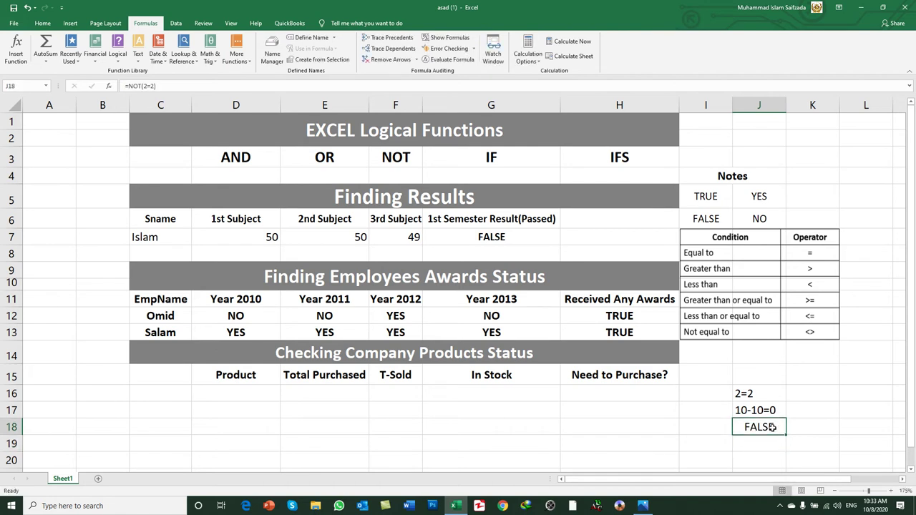
{"action": "double_click", "coordinate": [773, 427]}
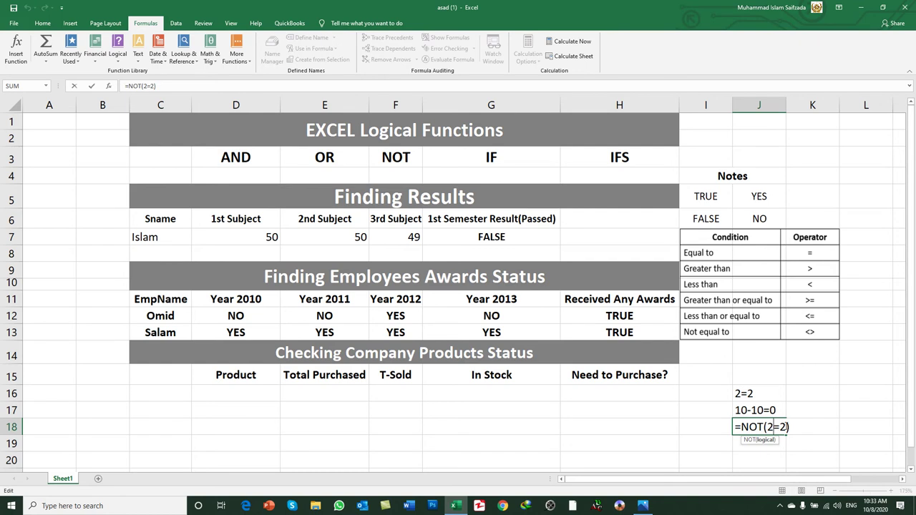
{"action": "left_click_drag", "start_coordinate": [775, 427], "coordinate": [742, 427]}
{"action": "left_click", "coordinate": [745, 428]}
{"action": "left_click_drag", "start_coordinate": [784, 427], "coordinate": [740, 428]}
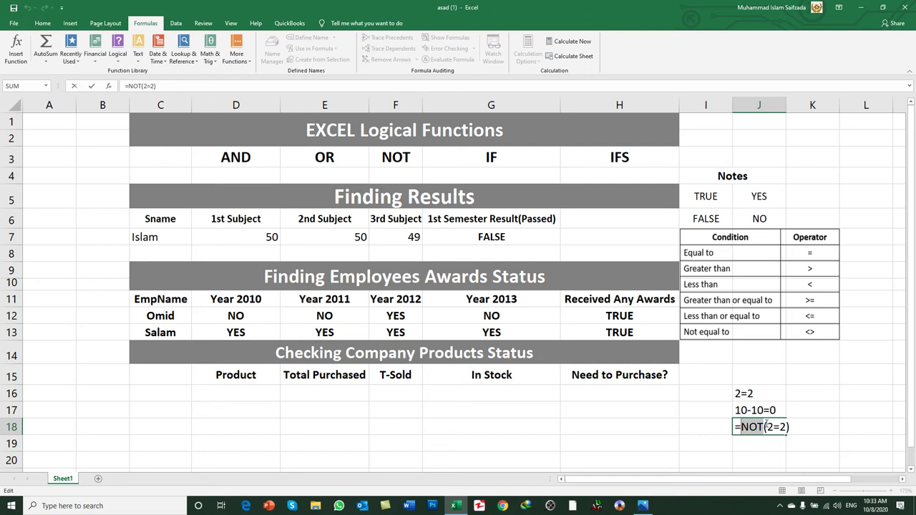
{"action": "key", "text": "Return"}
Enter =NOT(10-10=0) in J19 so it returns FALSE.
{"action": "type", "text": "=not(10-10="}
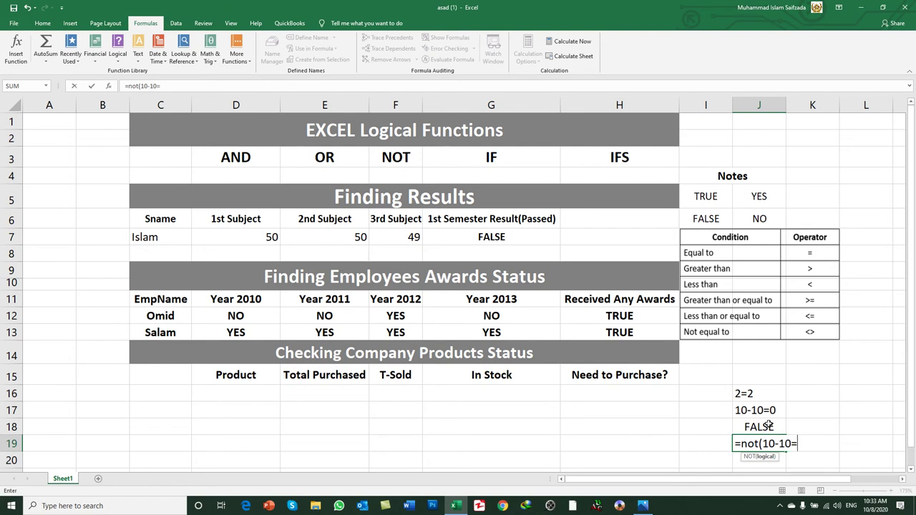
{"action": "type", "text": "0)"}
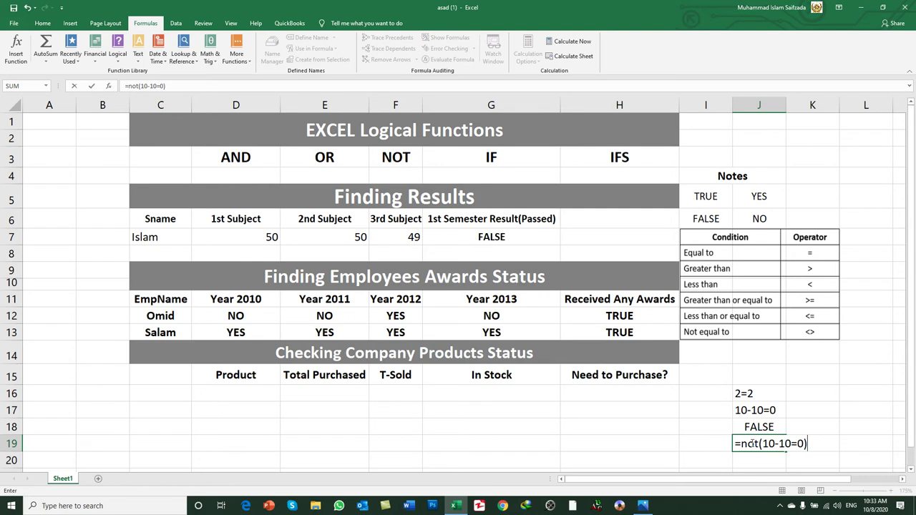
{"action": "key", "text": "Return"}
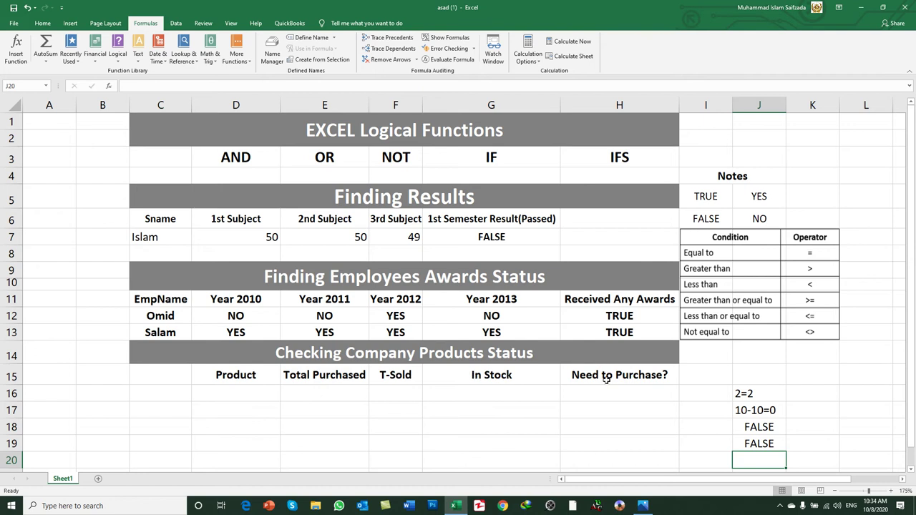
Enter HDD 1TB in D16, 100 in E16 and 40 in F16.
{"action": "left_click", "coordinate": [260, 389]}
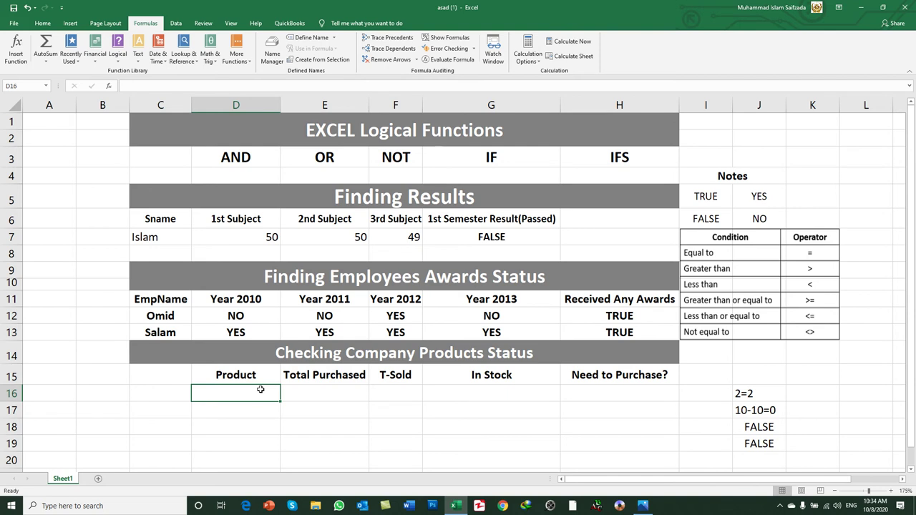
{"action": "type", "text": "HDD 1TB"}
{"action": "key", "text": "Tab"}
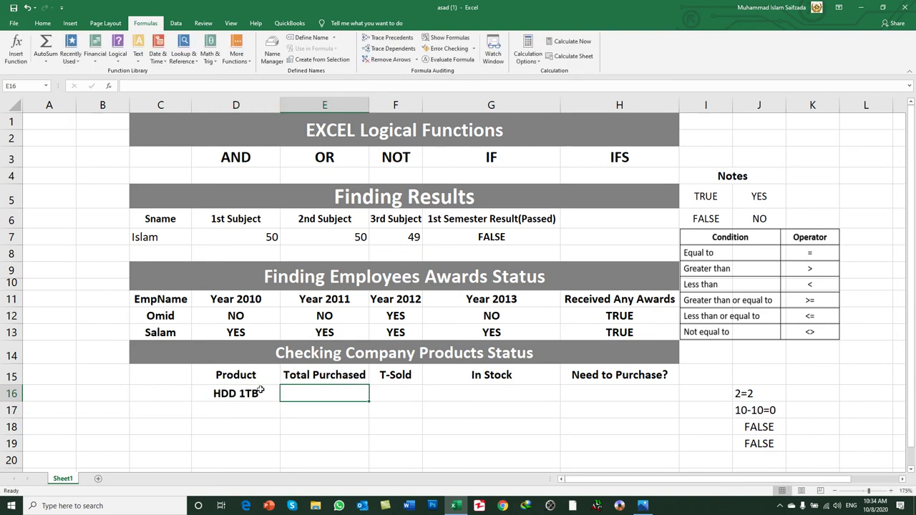
{"action": "left_click", "coordinate": [261, 390]}
{"action": "key", "text": "Right"}
{"action": "type", "text": "100"}
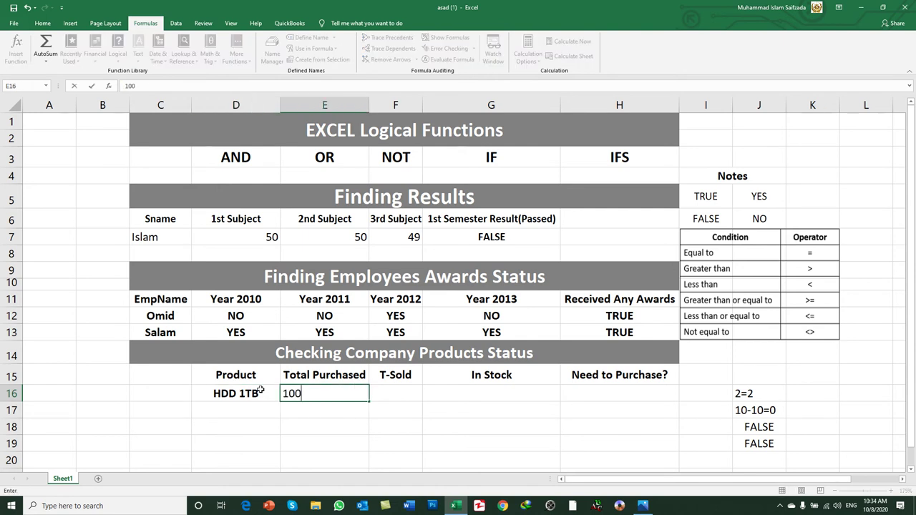
{"action": "key", "text": "Tab"}
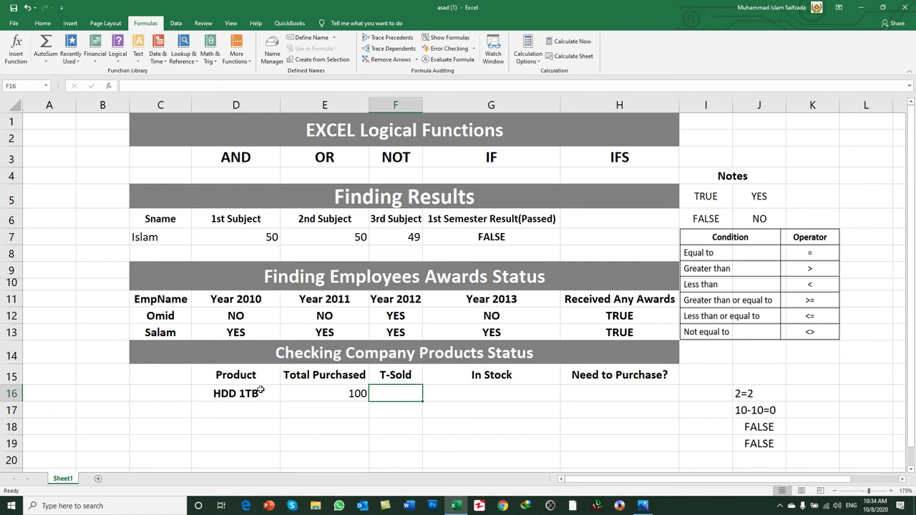
{"action": "type", "text": "40"}
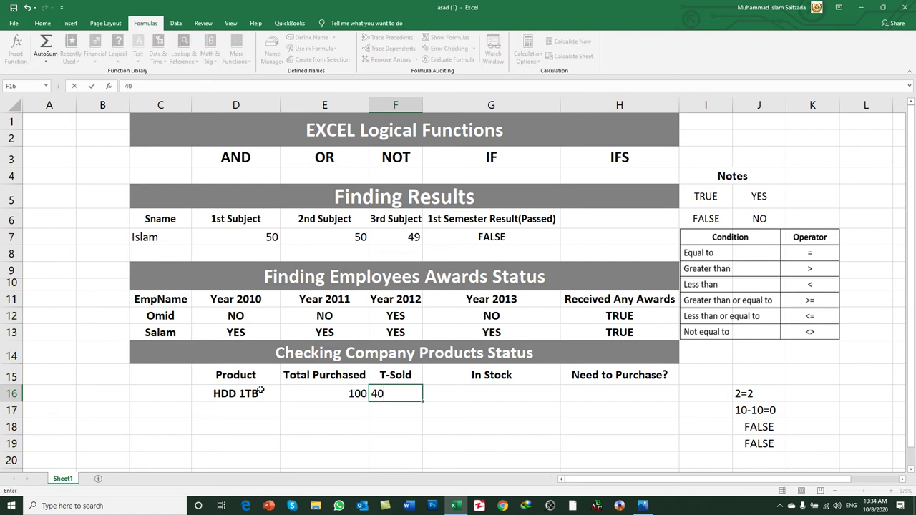
{"action": "key", "text": "Tab"}
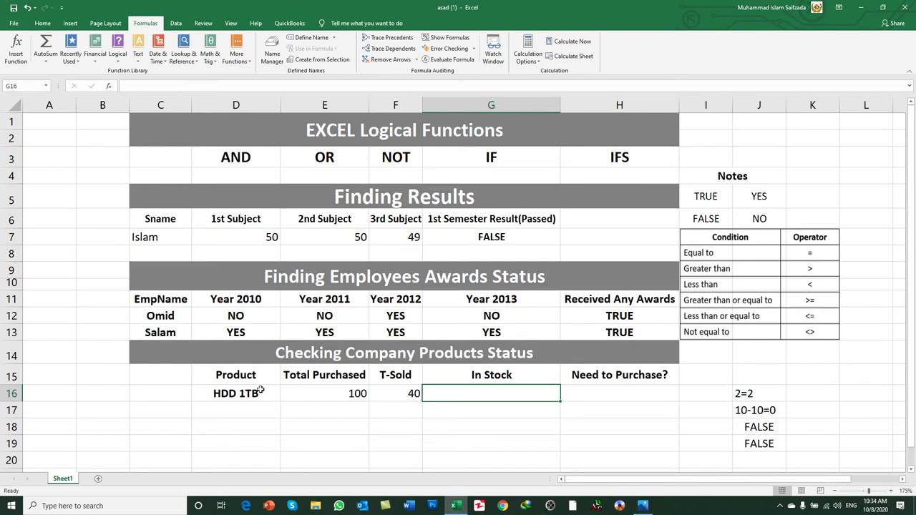
Enter =E16-F16 in G16 so HDD 1TB's In Stock shows 60.
{"action": "type", "text": "="}
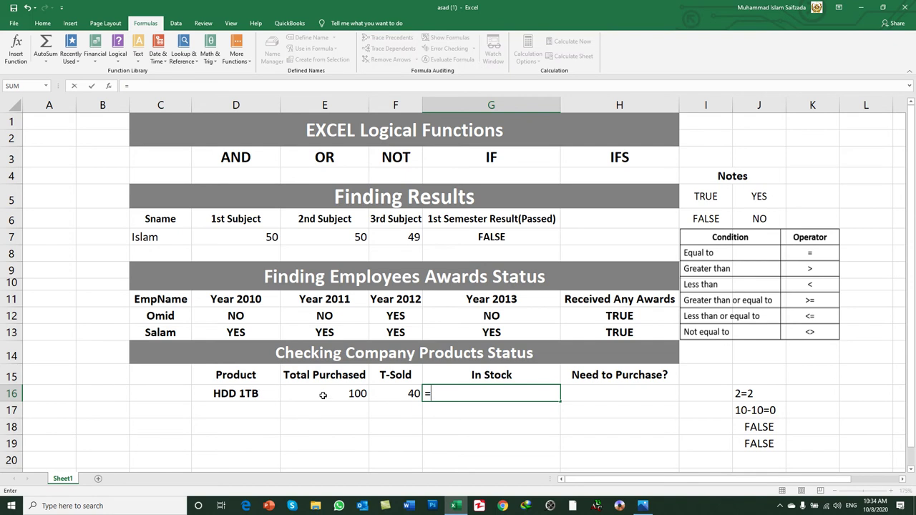
{"action": "left_click", "coordinate": [323, 395]}
{"action": "type", "text": "-"}
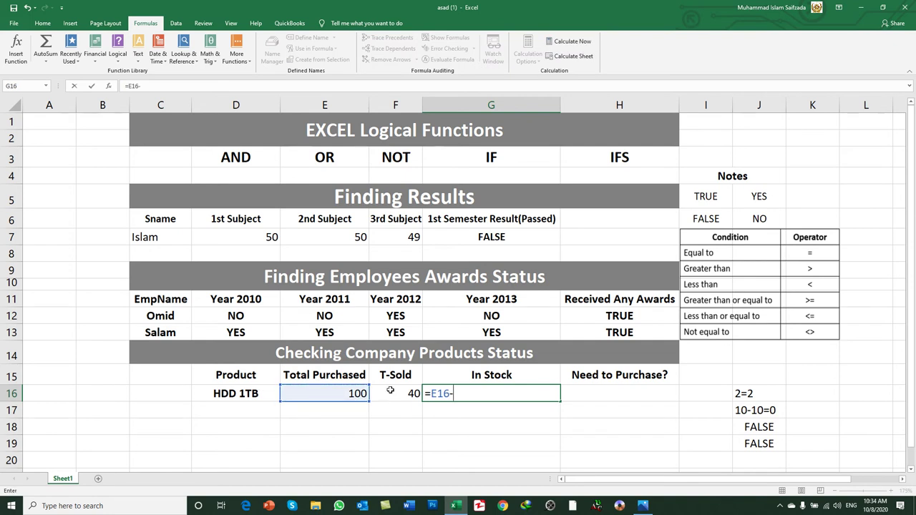
{"action": "left_click", "coordinate": [391, 392]}
{"action": "key", "text": "Return"}
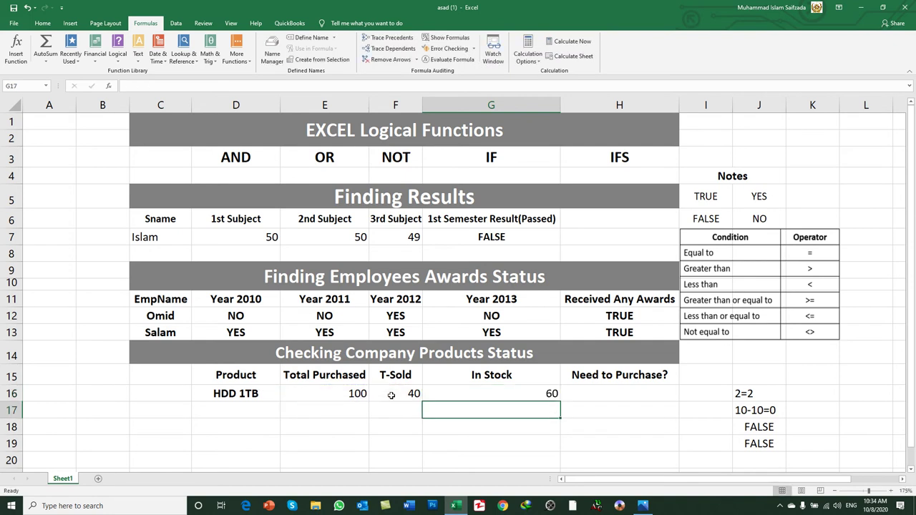
Fill the In Stock formula from G16 down to G19 with Ctrl+D.
{"action": "key", "text": "Up"}
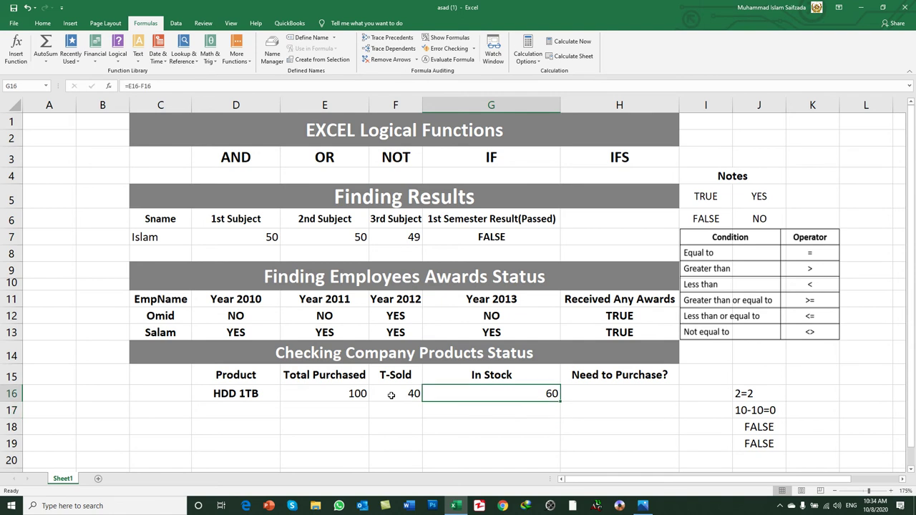
{"action": "key", "text": "shift+Down"}
{"action": "key", "text": "shift+Down"}
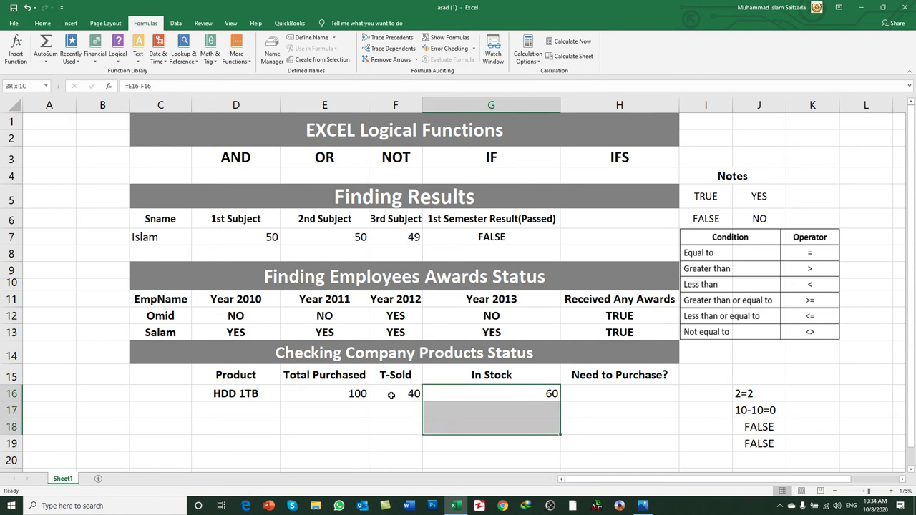
{"action": "key", "text": "shift+Down"}
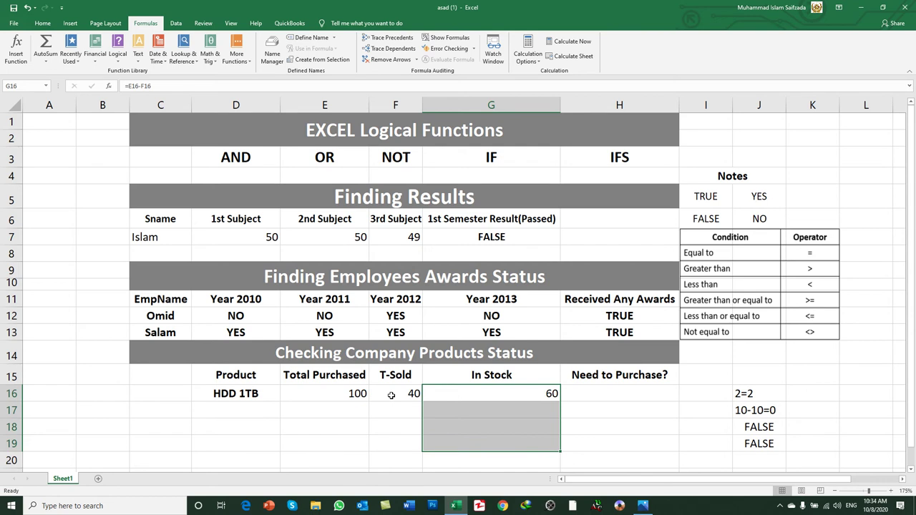
{"action": "key", "text": "ctrl+d"}
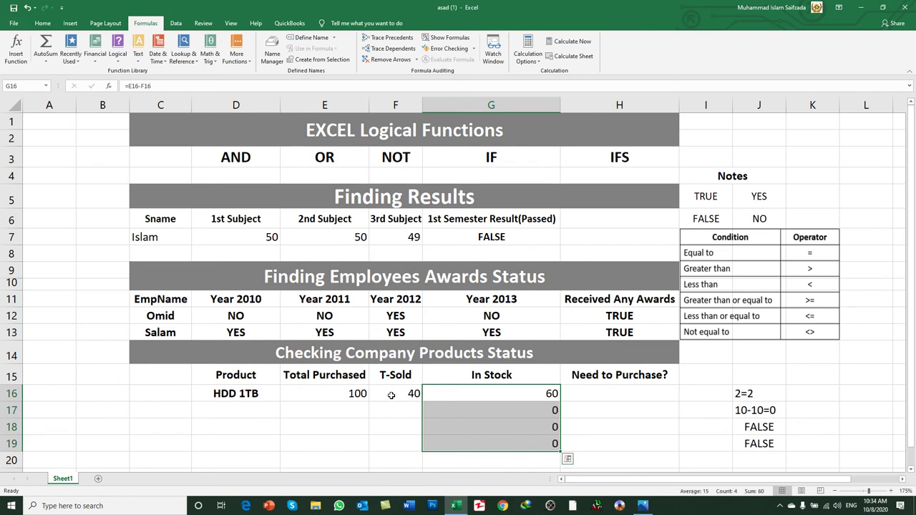
{"action": "key", "text": "Left"}
{"action": "key", "text": "Left"}
{"action": "key", "text": "Left"}
{"action": "key", "text": "Down"}
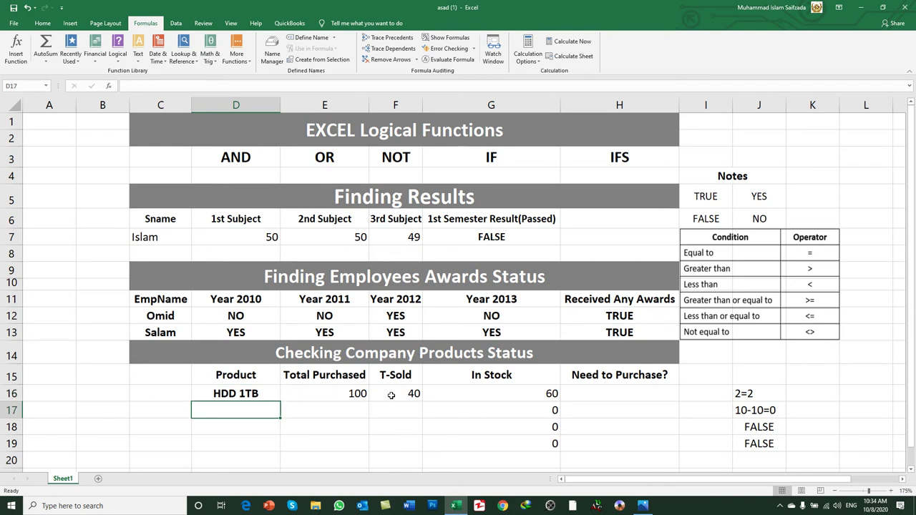
Fill row 17 with Monitor, 50 purchased and 45 sold, giving In Stock 5.
{"action": "type", "text": "Monitor"}
{"action": "key", "text": "Tab"}
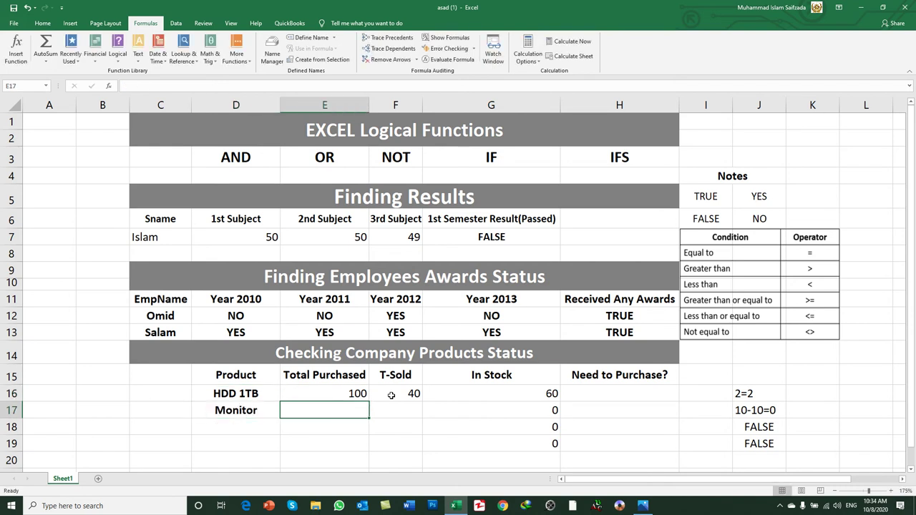
{"action": "type", "text": "50"}
{"action": "key", "text": "Tab"}
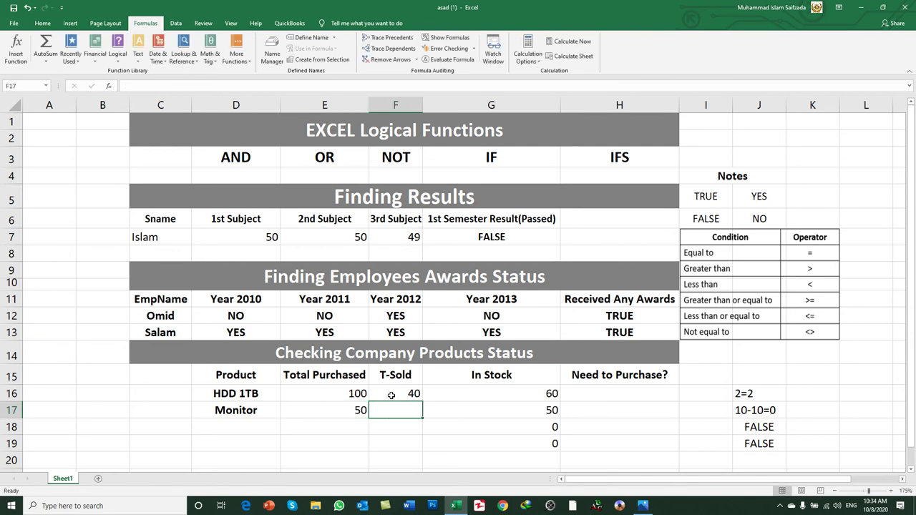
{"action": "type", "text": "30"}
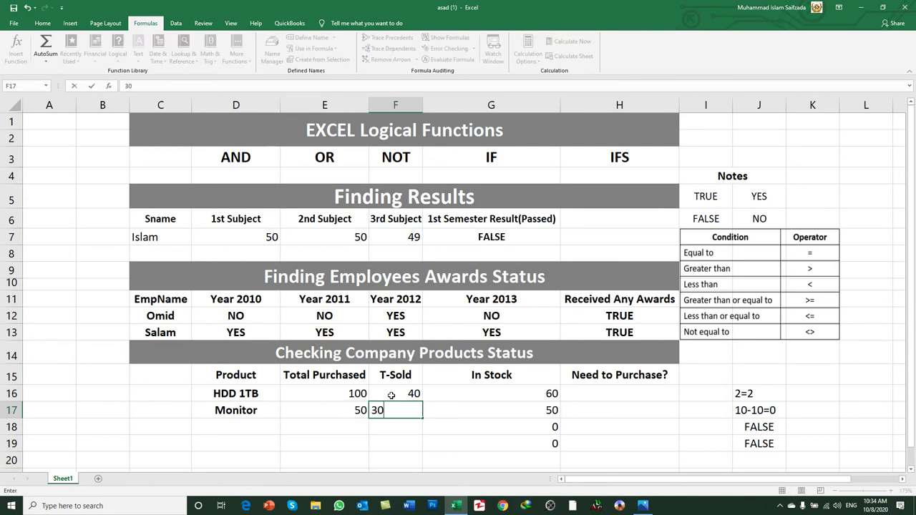
{"action": "key", "text": "BackSpace"}
{"action": "key", "text": "BackSpace"}
{"action": "type", "text": "45"}
{"action": "key", "text": "Tab"}
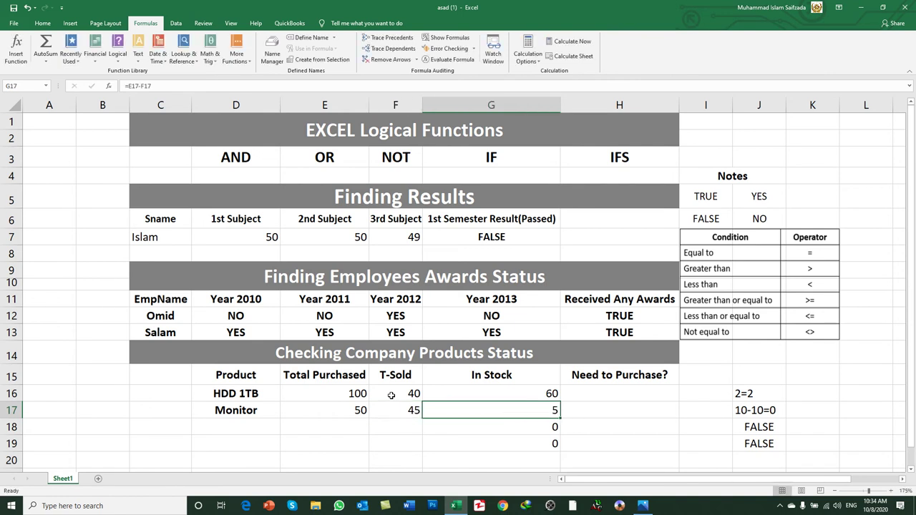
{"action": "key", "text": "Right"}
{"action": "key", "text": "Up"}
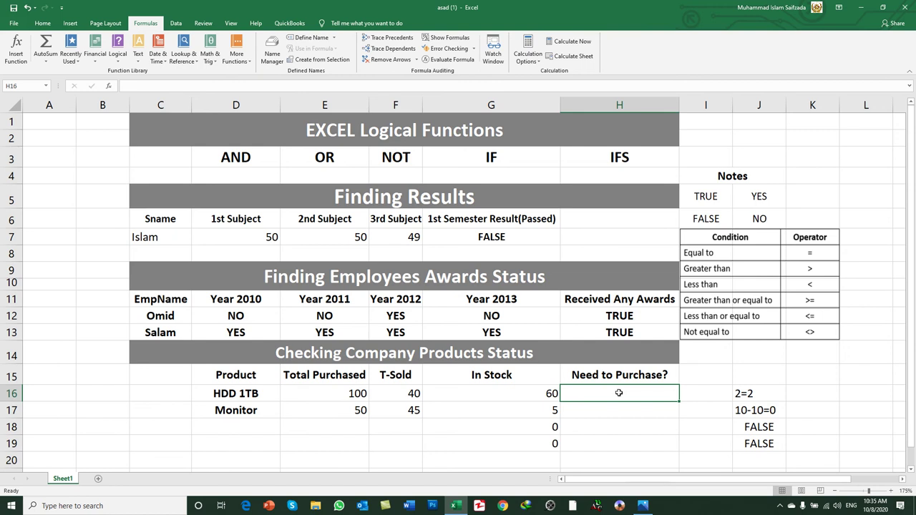
Enter =NOT(G16>E16*10/100) in H16 so HDD 1TB's Need to Purchase? returns FALSE.
{"action": "type", "text": "=not("}
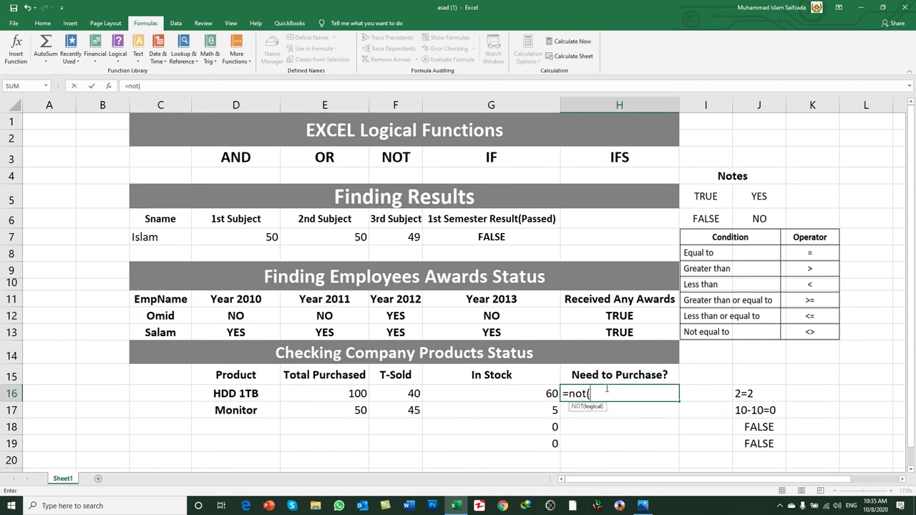
{"action": "left_click", "coordinate": [529, 396]}
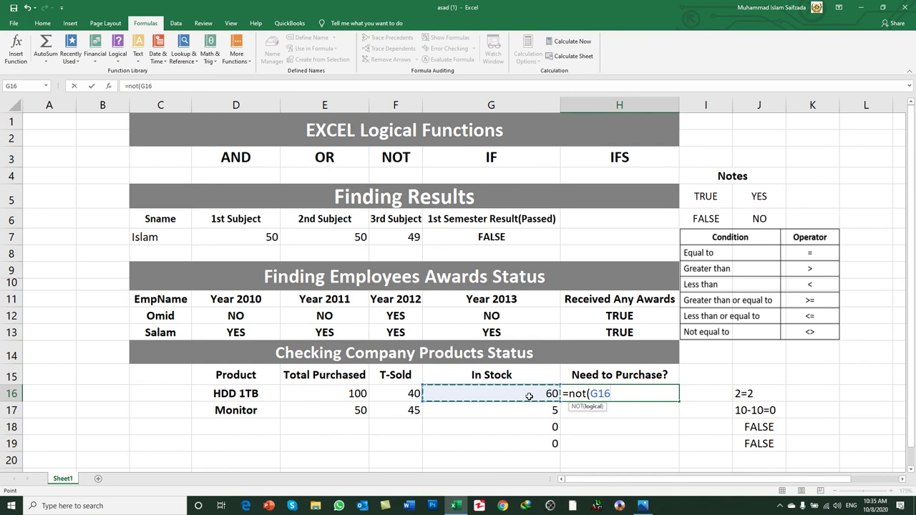
{"action": "type", "text": ">"}
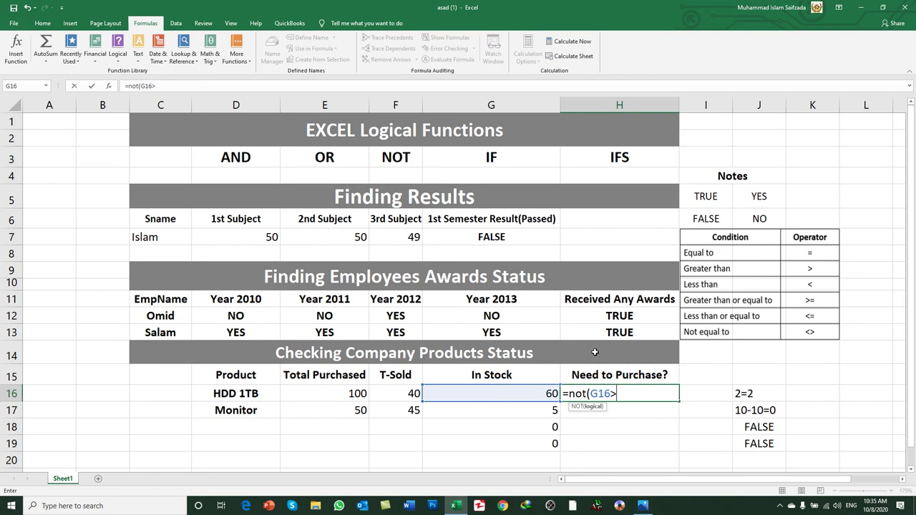
{"action": "left_click", "coordinate": [357, 393]}
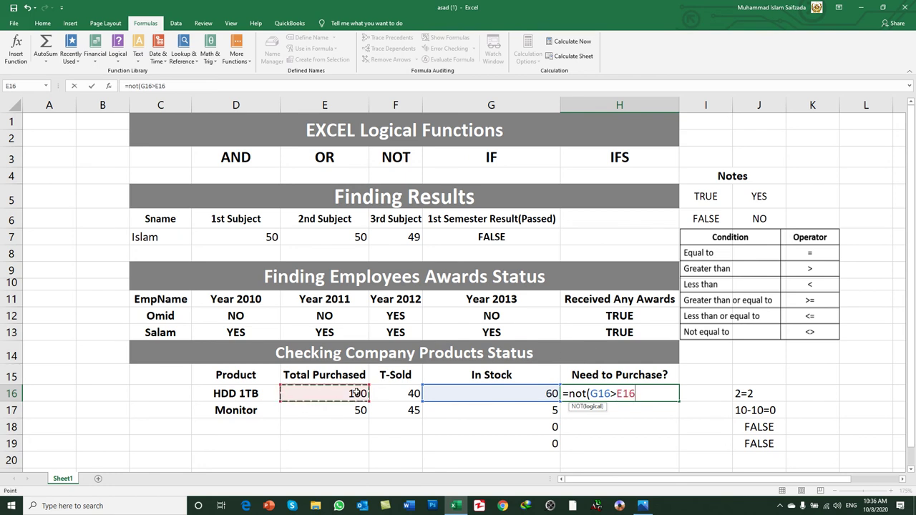
{"action": "type", "text": "*10/100)"}
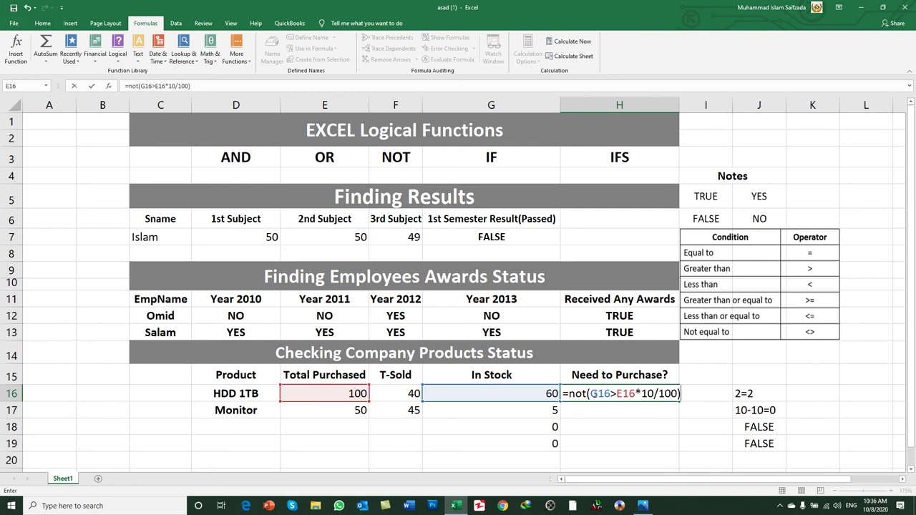
{"action": "left_click_drag", "start_coordinate": [590, 393], "coordinate": [605, 391]}
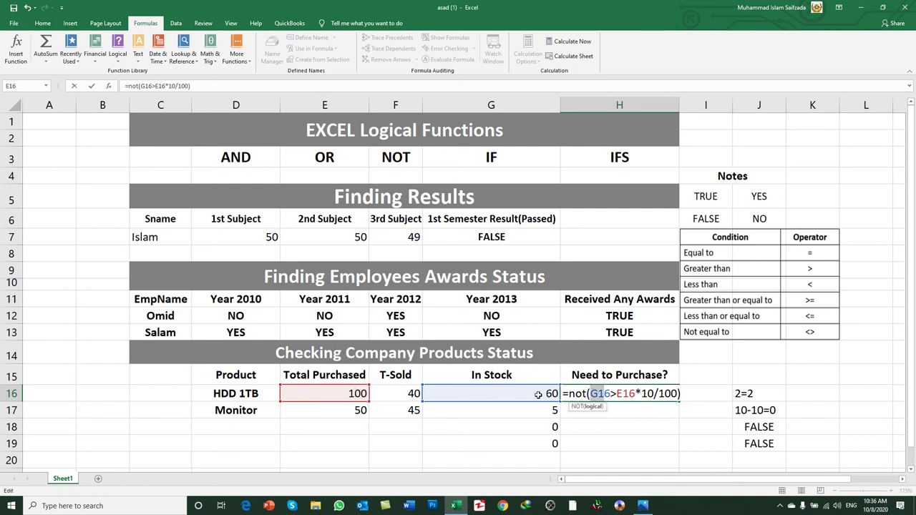
{"action": "left_click", "coordinate": [596, 393]}
{"action": "key", "text": "shift+Right"}
{"action": "key", "text": "shift+Right"}
{"action": "left_click_drag", "start_coordinate": [591, 393], "coordinate": [622, 394]}
{"action": "left_click", "coordinate": [588, 393]}
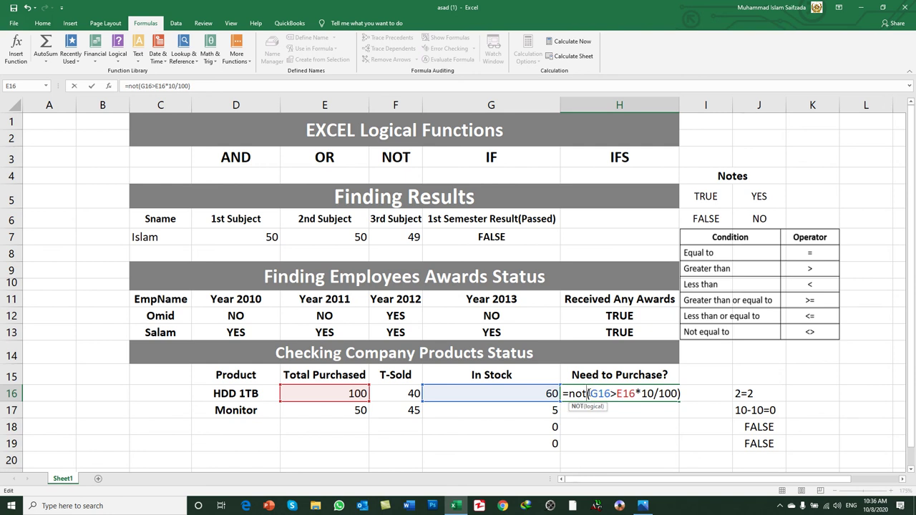
{"action": "left_click_drag", "start_coordinate": [590, 392], "coordinate": [675, 393]}
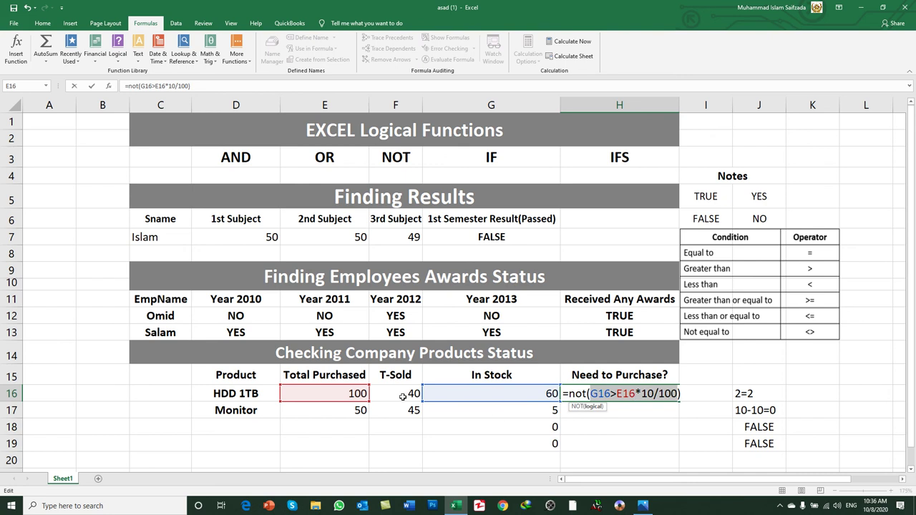
{"action": "key", "text": "Return"}
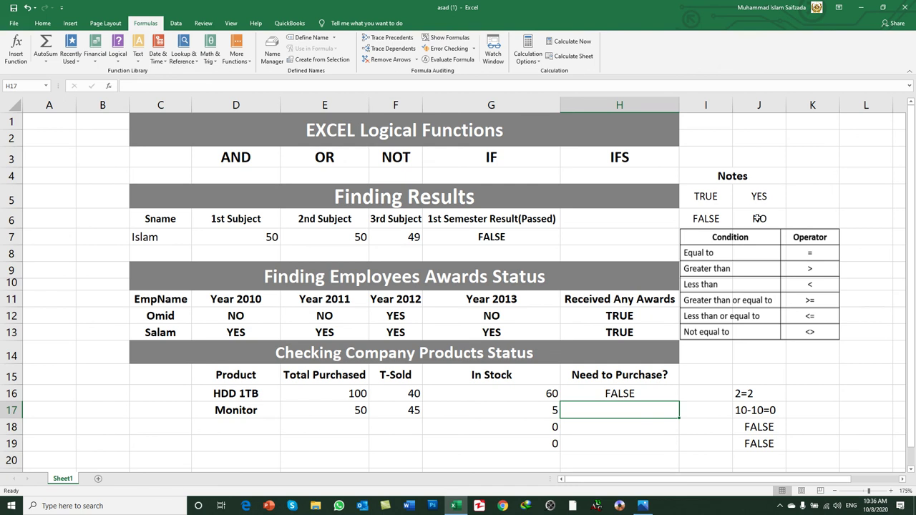
Fill the H16 NOT formula down to H19 and check the Monitor row's TRUE result.
{"action": "left_click", "coordinate": [633, 402]}
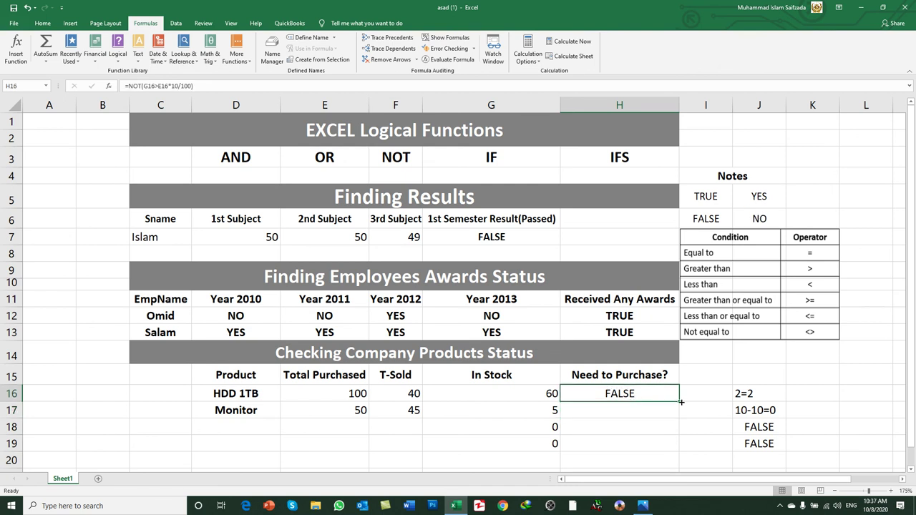
{"action": "left_click_drag", "start_coordinate": [680, 402], "coordinate": [674, 450]}
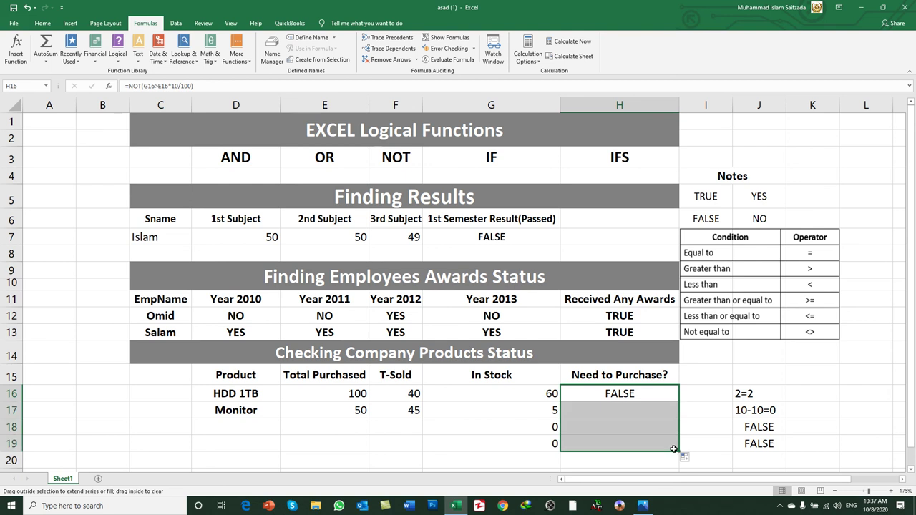
{"action": "left_click", "coordinate": [619, 410]}
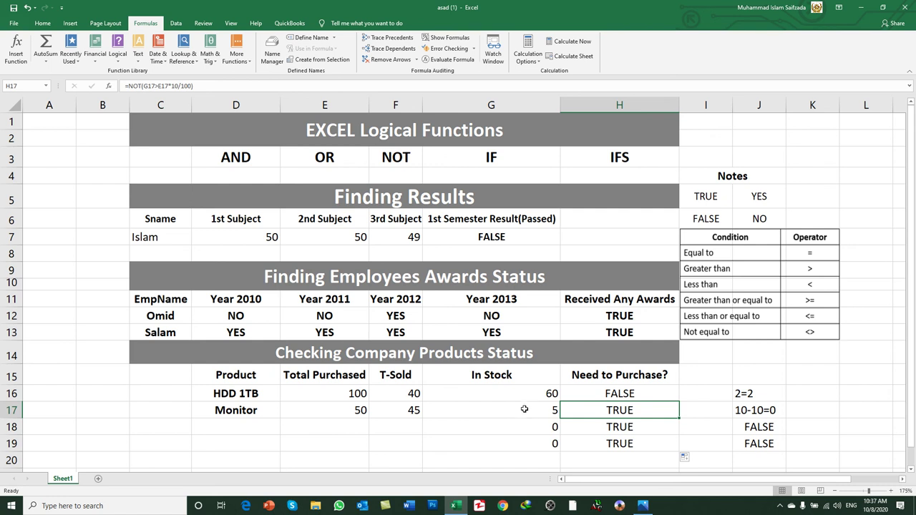
{"action": "left_click", "coordinate": [338, 409]}
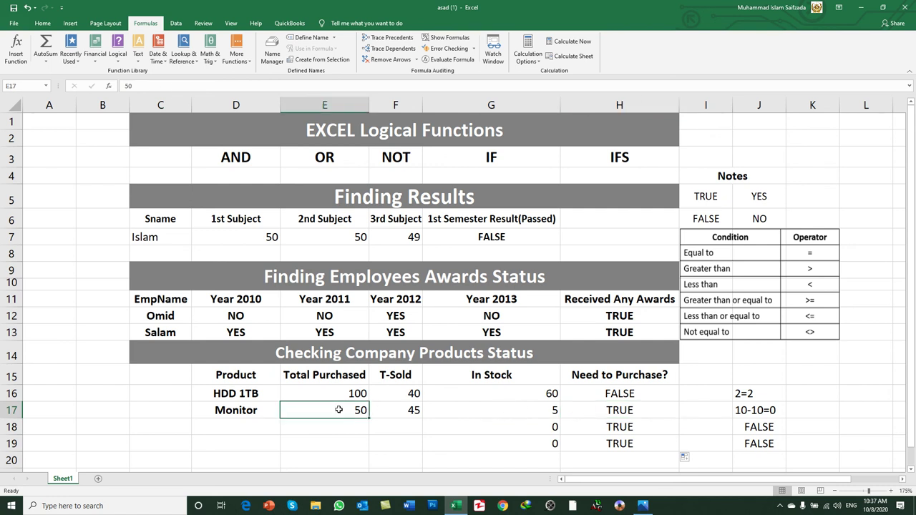
{"action": "left_click", "coordinate": [401, 410]}
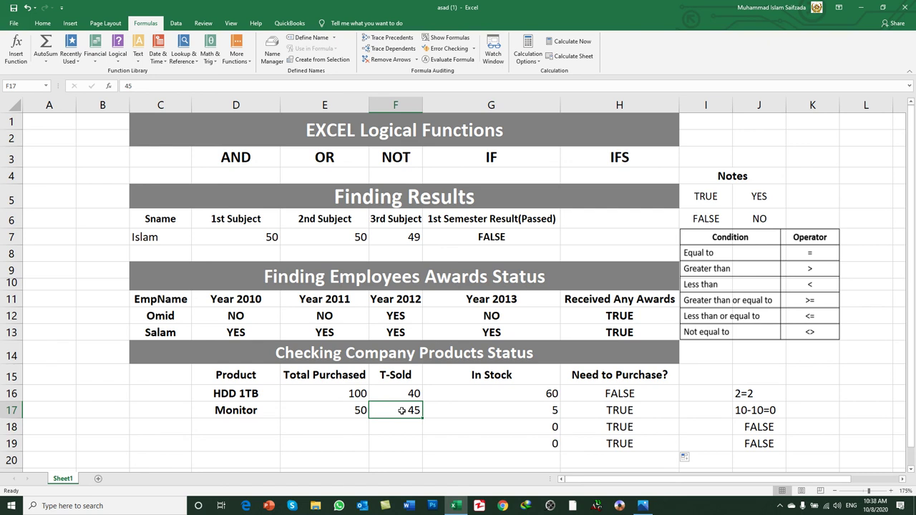
{"action": "left_click", "coordinate": [543, 408]}
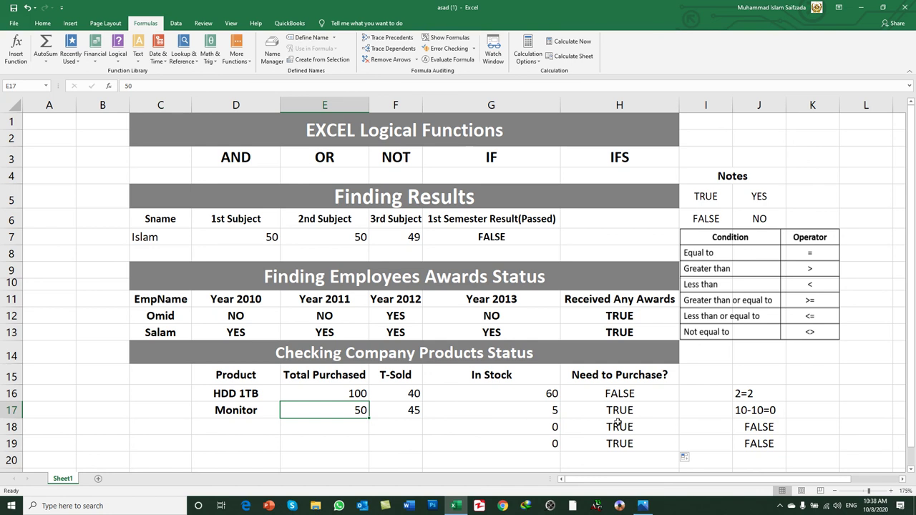
Change Monitor's T-Sold in F17 to 40.
{"action": "left_click_drag", "start_coordinate": [532, 425], "coordinate": [533, 444]}
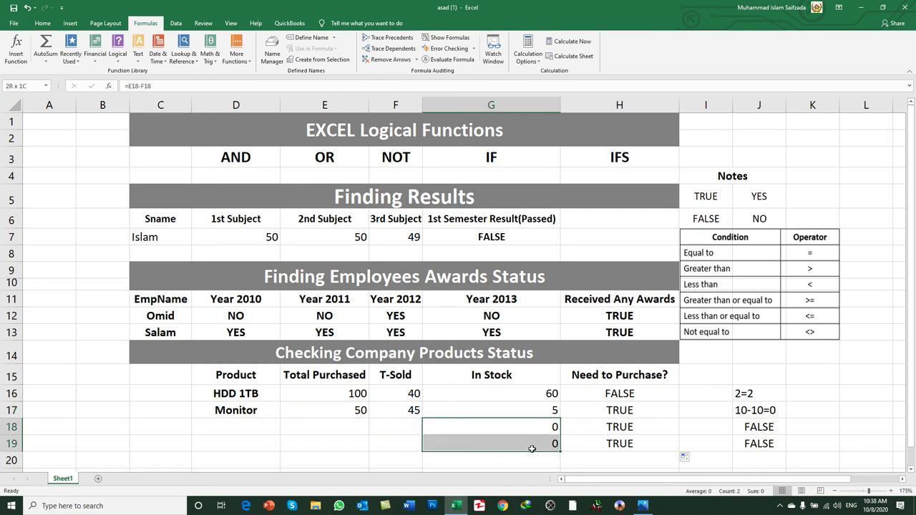
{"action": "left_click", "coordinate": [405, 409]}
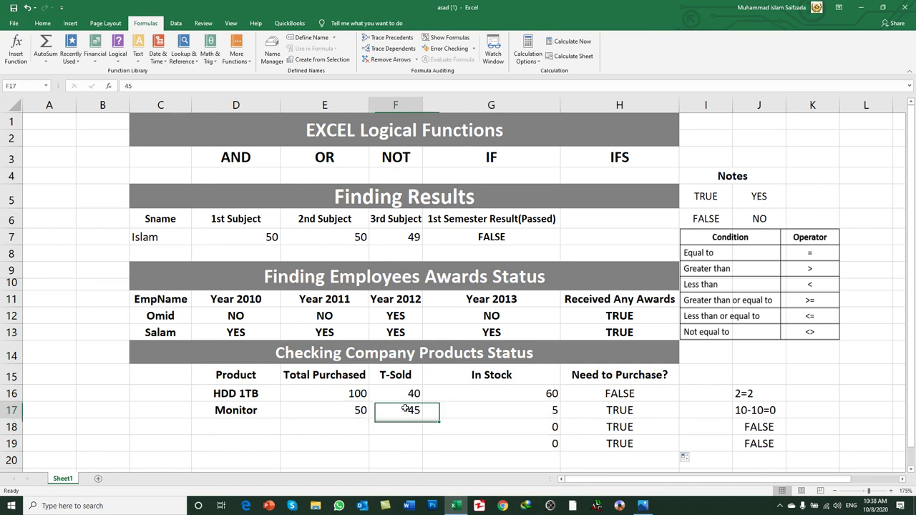
{"action": "type", "text": "40"}
{"action": "key", "text": "Return"}
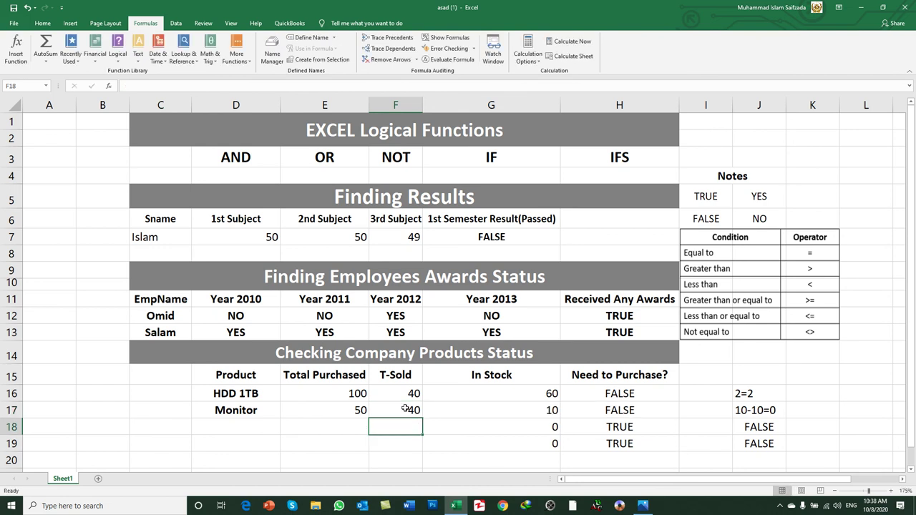
Enter =50*10/100 in scratch cell E20, showing 5.
{"action": "key", "text": "Up"}
{"action": "key", "text": "Right"}
{"action": "key", "text": "Left"}
{"action": "key", "text": "Left"}
{"action": "key", "text": "Down"}
{"action": "key", "text": "Down"}
{"action": "key", "text": "Down"}
{"action": "type", "text": "=50*10/100"}
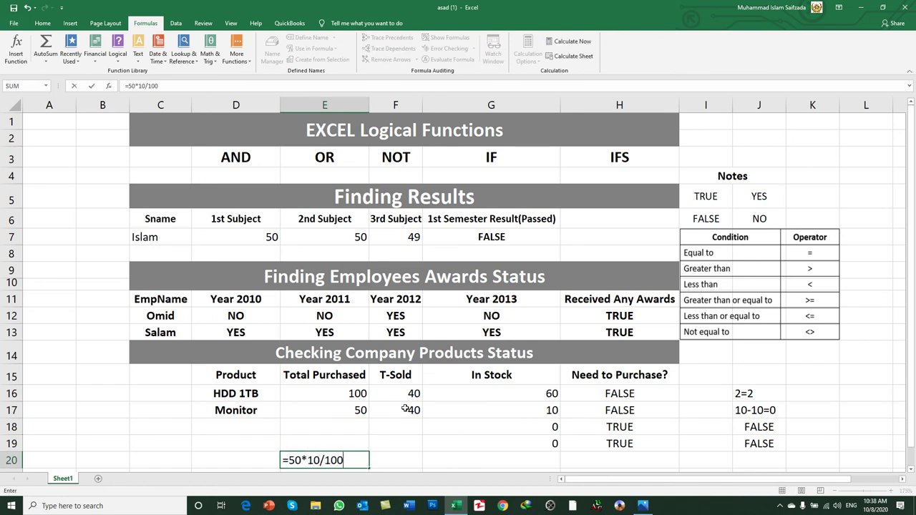
{"action": "key", "text": "Return"}
{"action": "key", "text": "Up"}
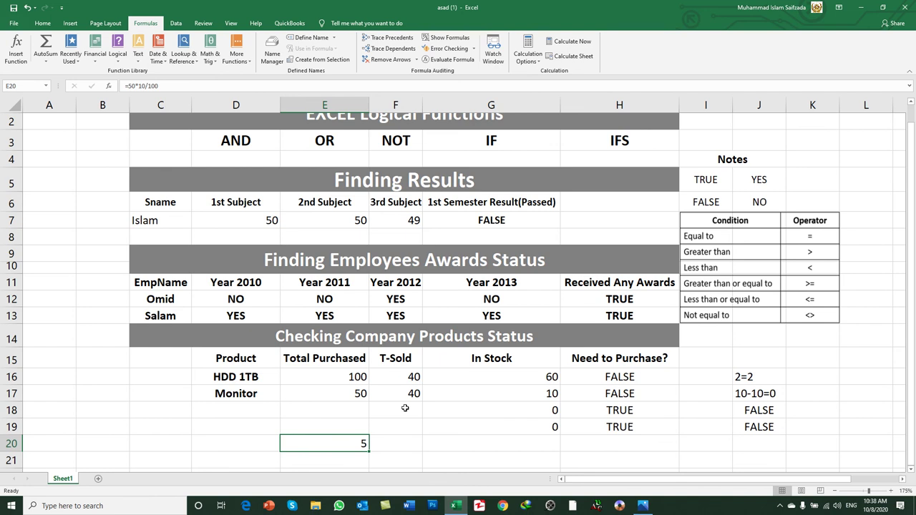
Restore Monitor's T-Sold in F17 to 45.
{"action": "key", "text": "Up"}
{"action": "key", "text": "Up"}
{"action": "key", "text": "Up"}
{"action": "key", "text": "Down"}
{"action": "key", "text": "Down"}
{"action": "key", "text": "Down"}
{"action": "key", "text": "Up"}
{"action": "key", "text": "Up"}
{"action": "key", "text": "Up"}
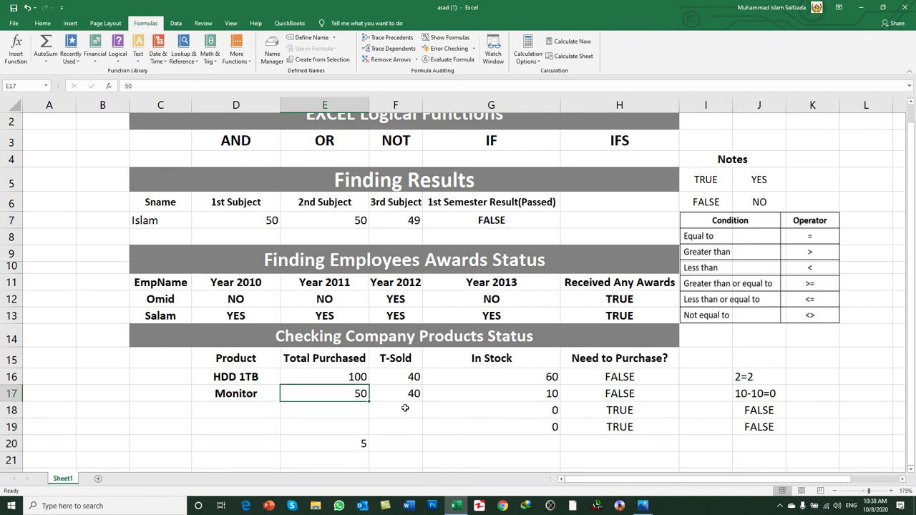
{"action": "key", "text": "Right"}
{"action": "type", "text": "45"}
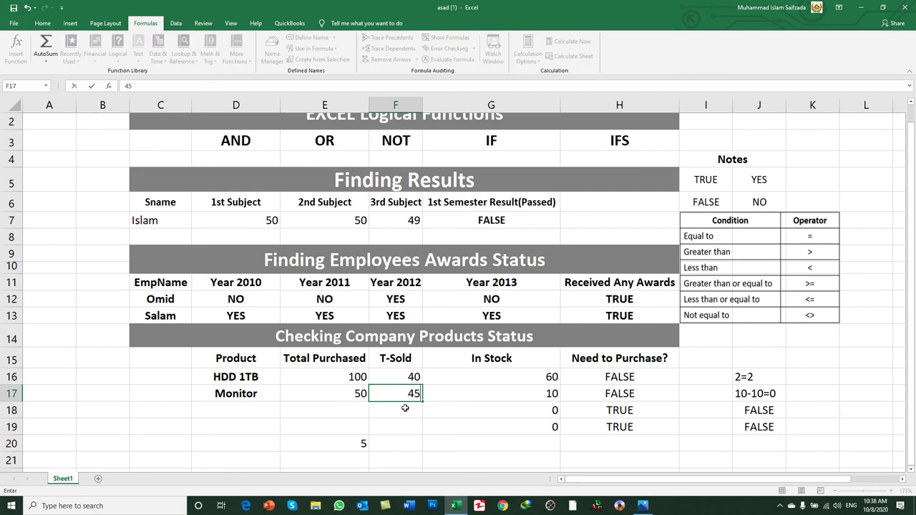
{"action": "key", "text": "Right"}
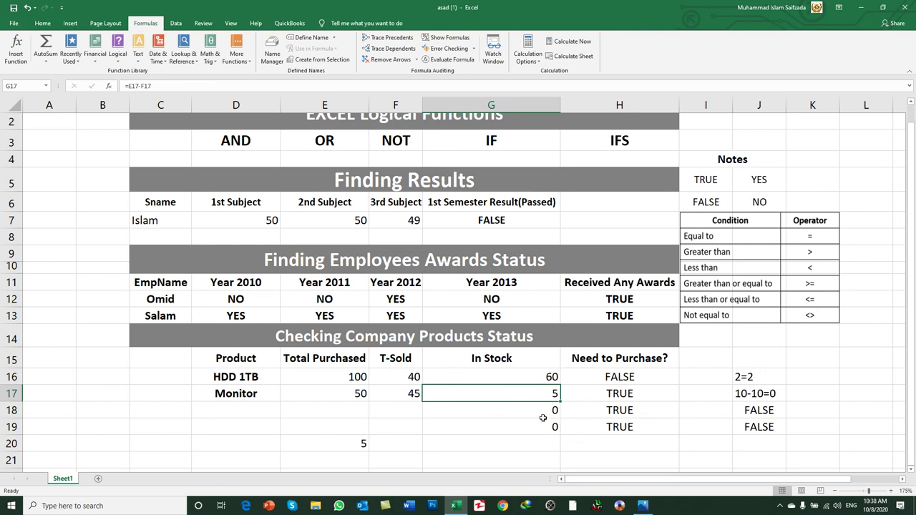
Clear E19:H21, removing row 19's formulas and the scratch 5 in E20.
{"action": "mouse_move", "coordinate": [350, 424]}
{"action": "left_mouse_down"}
{"action": "mouse_move", "coordinate": [448, 446]}
{"action": "mouse_move", "coordinate": [630, 451]}
{"action": "left_mouse_up"}
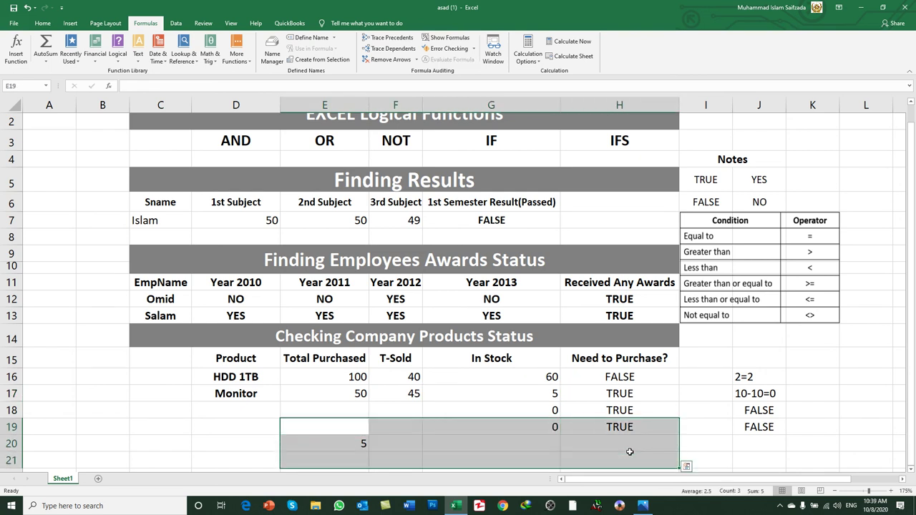
{"action": "key", "text": "Delete"}
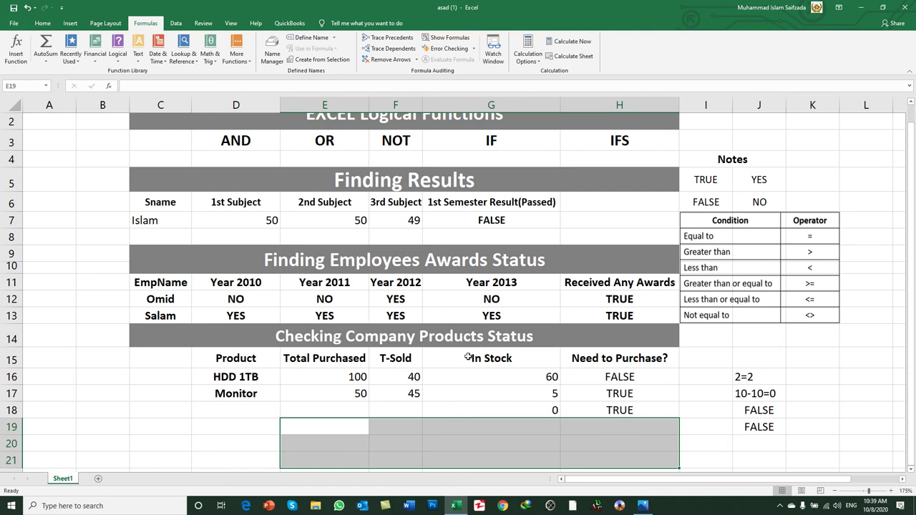
{"action": "left_click", "coordinate": [475, 392]}
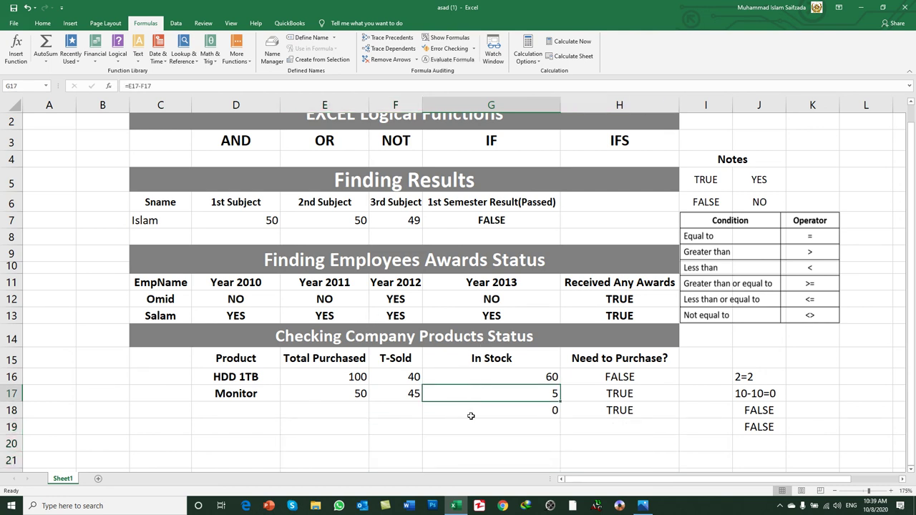